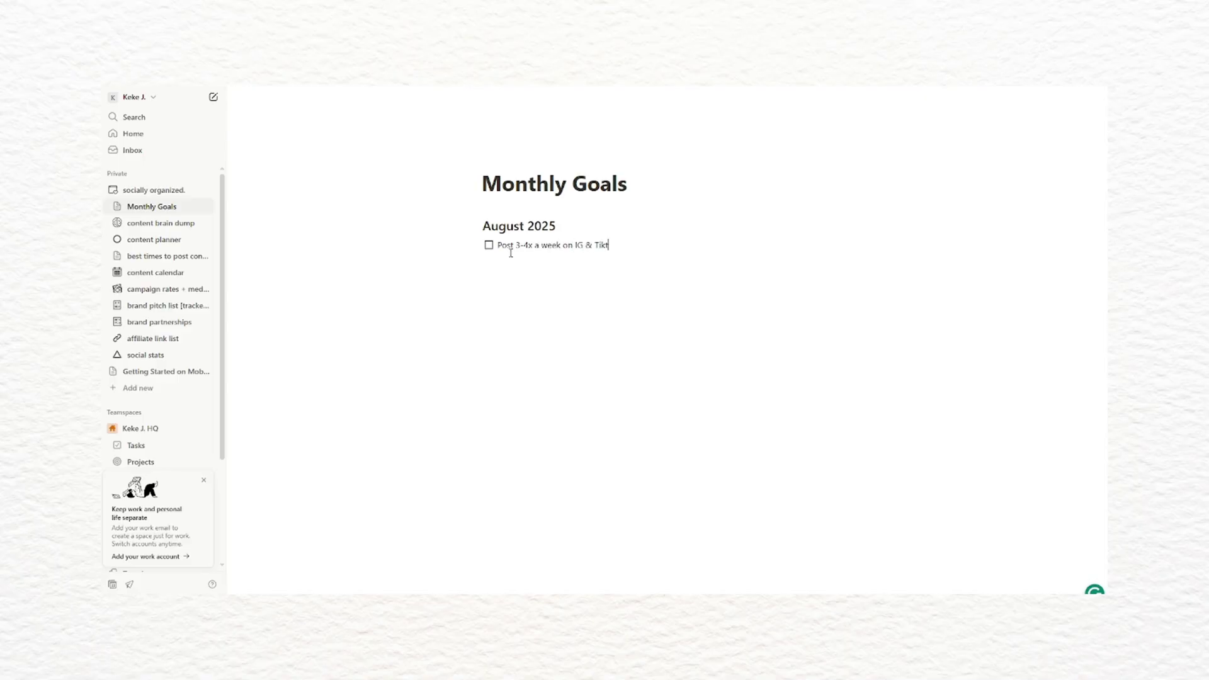
# Type the second August goal, 'Upload at least 2 Y…', as a new Monthly Goals to-do
pyautogui.write('ast 2 Y')
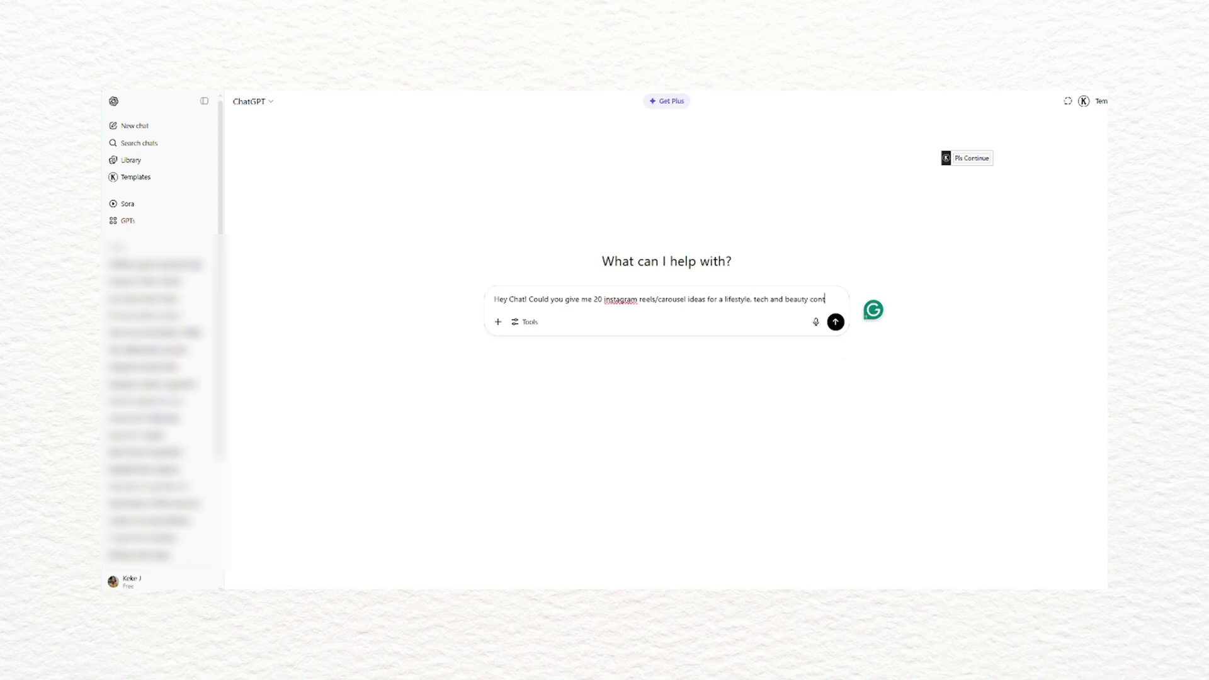
# Request 20 August reel and carousel ideas for a tech, lifestyle and beauty creator, then copy the TECH list
pyautogui.write('ent creator')
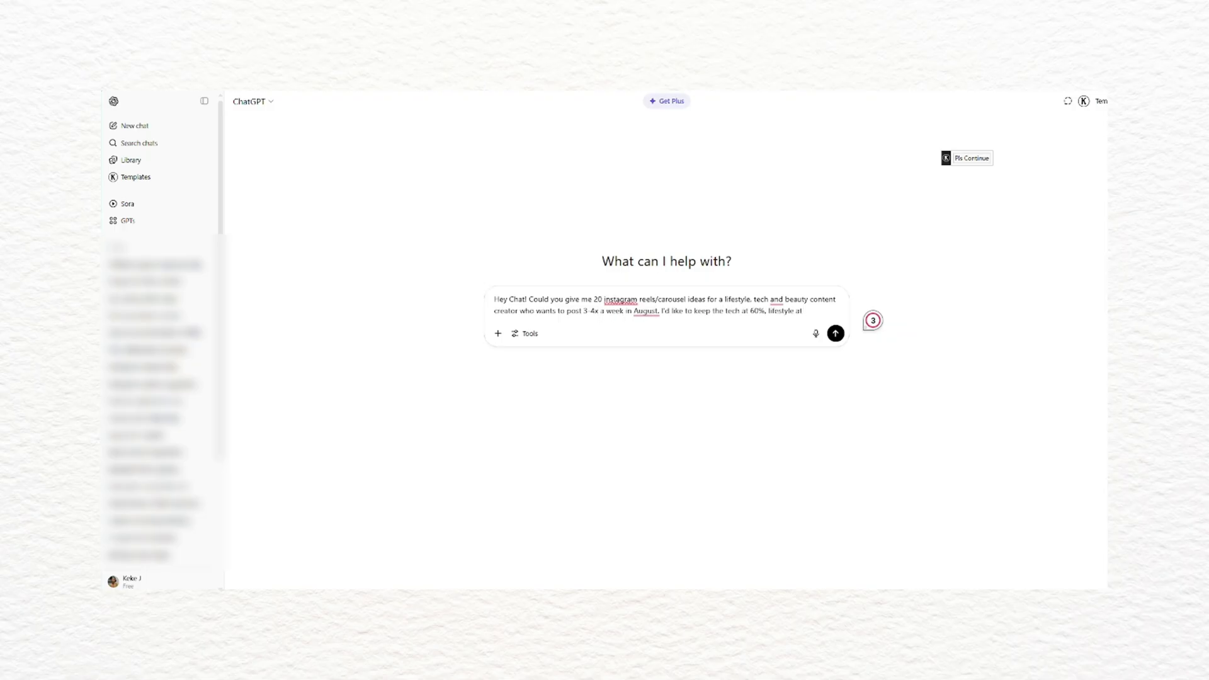
pyautogui.write('and ha')
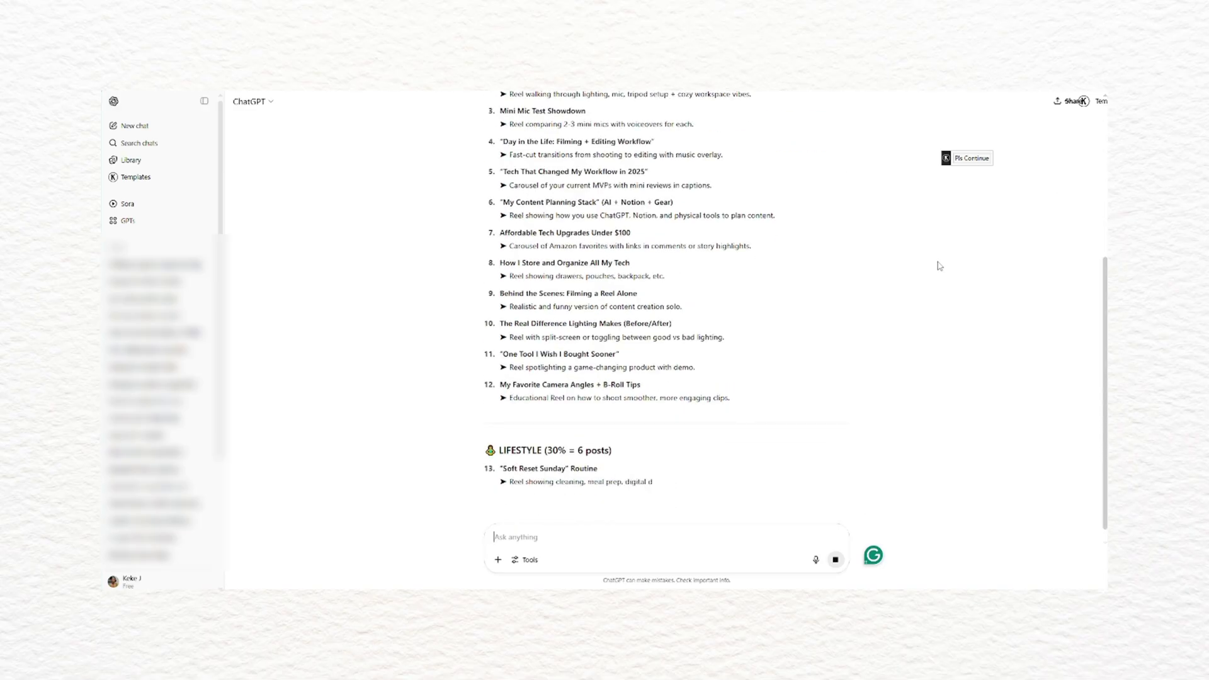
pyautogui.scroll(3, 668, 302)
pyautogui.moveTo(499, 113); pyautogui.dragTo(730, 492)
pyautogui.rightClick(491, 114)
pyautogui.click(480, 119)
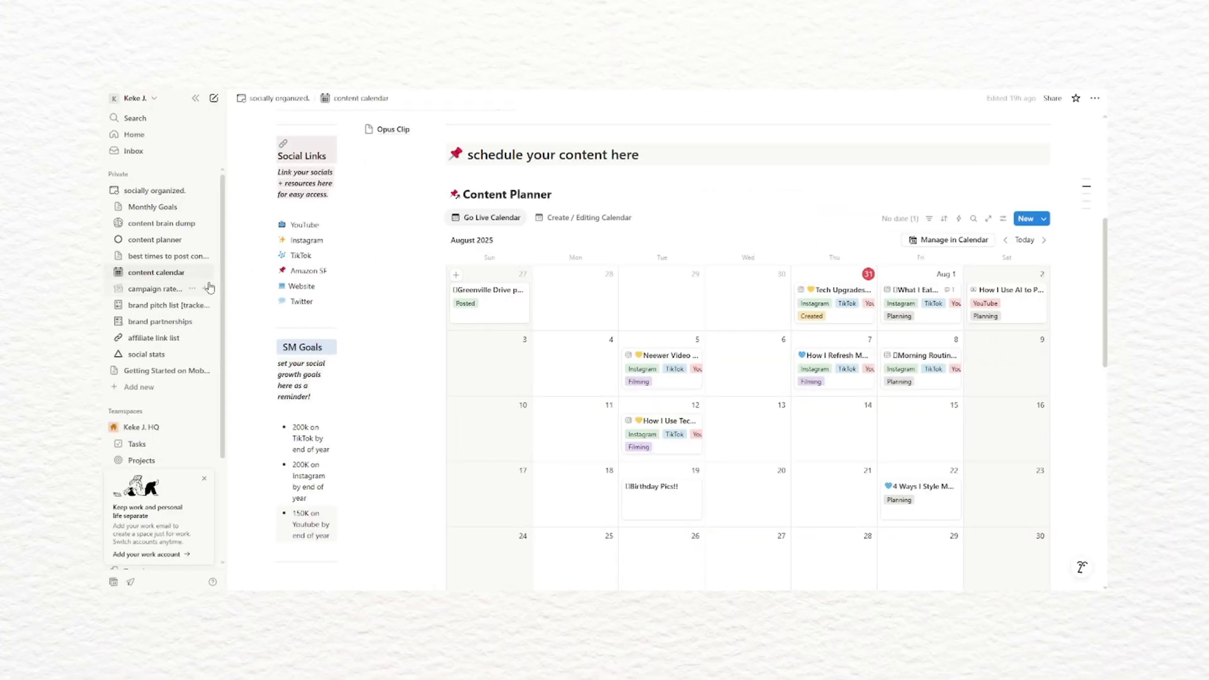
# Go to the content brain dump page and place the cursor on the empty line below the checklist
pyautogui.click(161, 223)
pyautogui.scroll(-15, 488, 327)
pyautogui.click(497, 364)
# Add an 'August 2025' heading and paste the copied TECH idea list beneath it
pyautogui.write('# A')
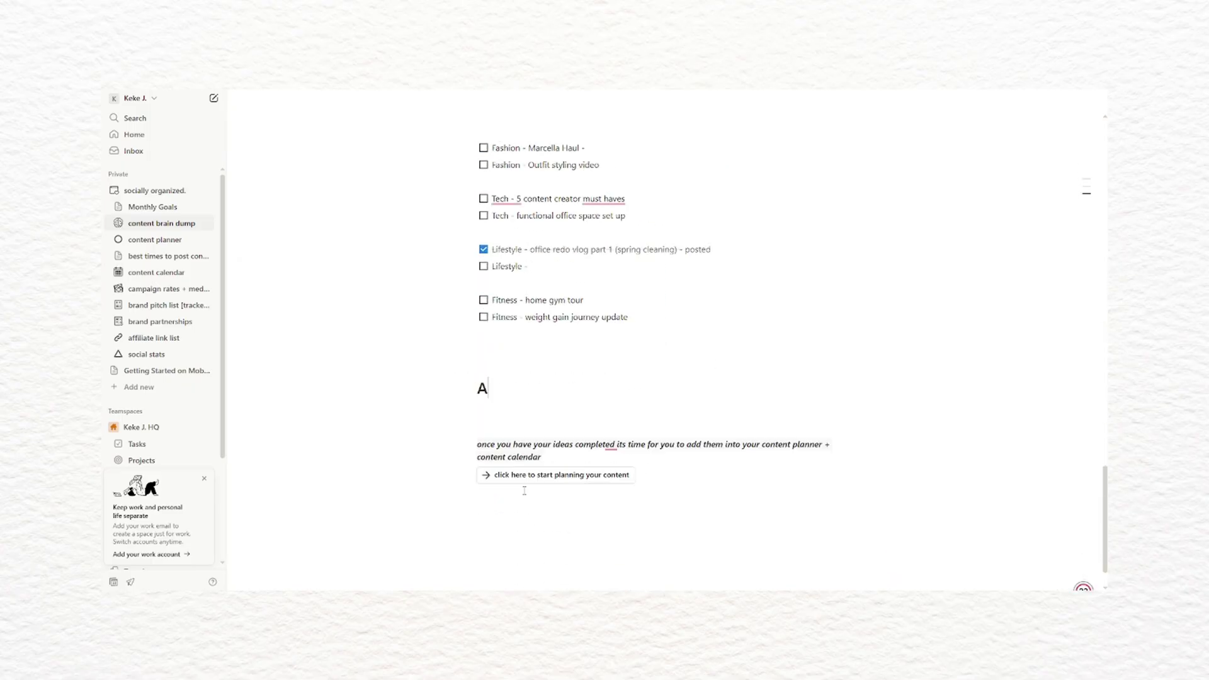
pyautogui.press('Return')
pyautogui.hotkey('ctrl', 'v')
pyautogui.click(741, 370)
pyautogui.scroll(-7, 741, 370)
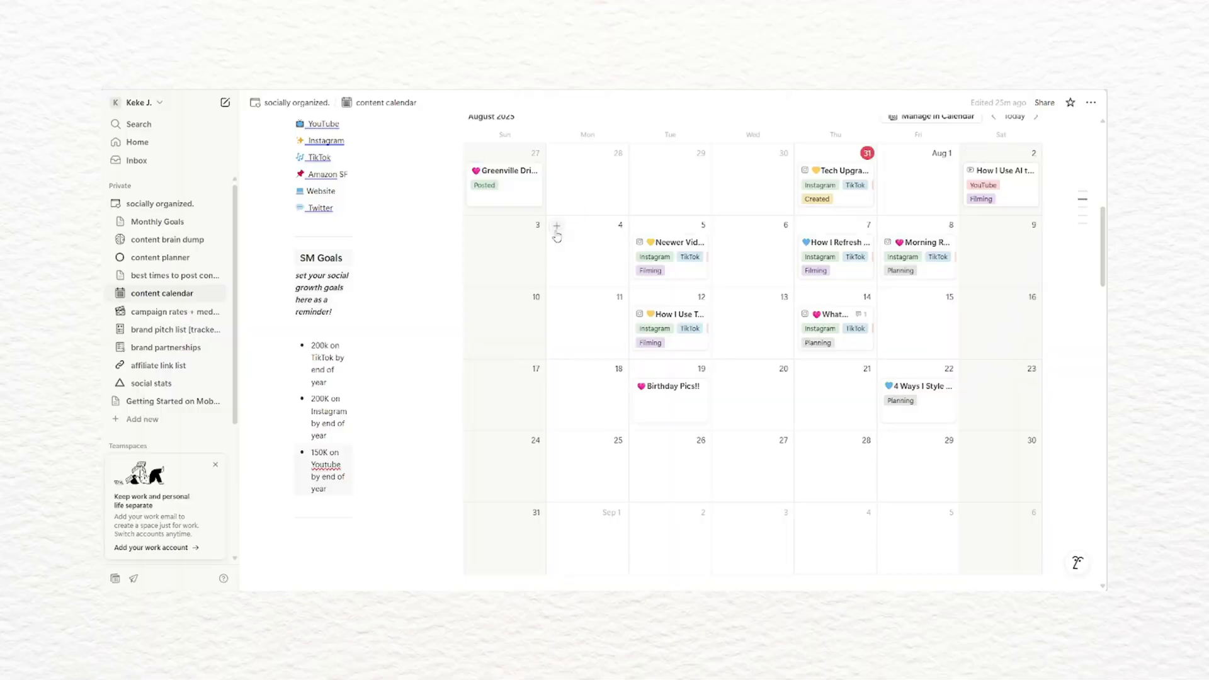
# Add 'What's In My Creator Tech Bag' on August 4 as an IG Reel idea for Instagram, TikTok and YouTube
pyautogui.click(556, 225)
pyautogui.write("What's In My Creator Tech Bag")
pyautogui.click(504, 238)
pyautogui.click(518, 273)
pyautogui.click(499, 260)
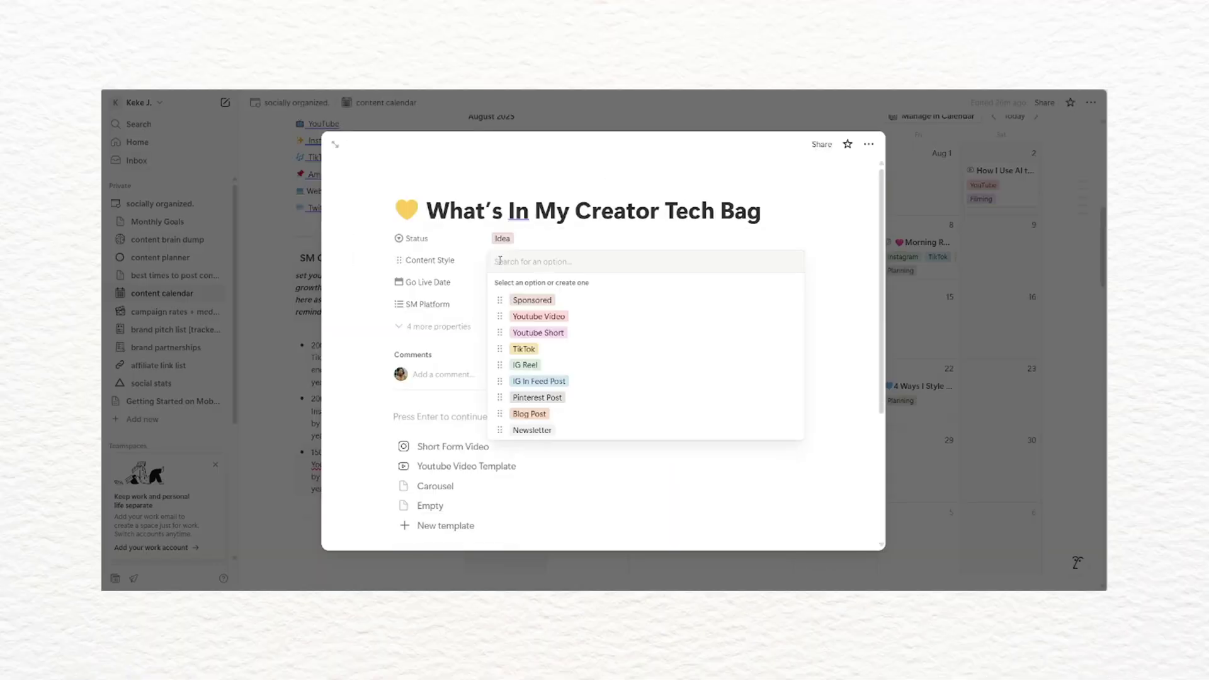
pyautogui.click(526, 365)
pyautogui.click(518, 282)
pyautogui.click(507, 304)
pyautogui.click(530, 344)
pyautogui.click(523, 376)
pyautogui.click(528, 360)
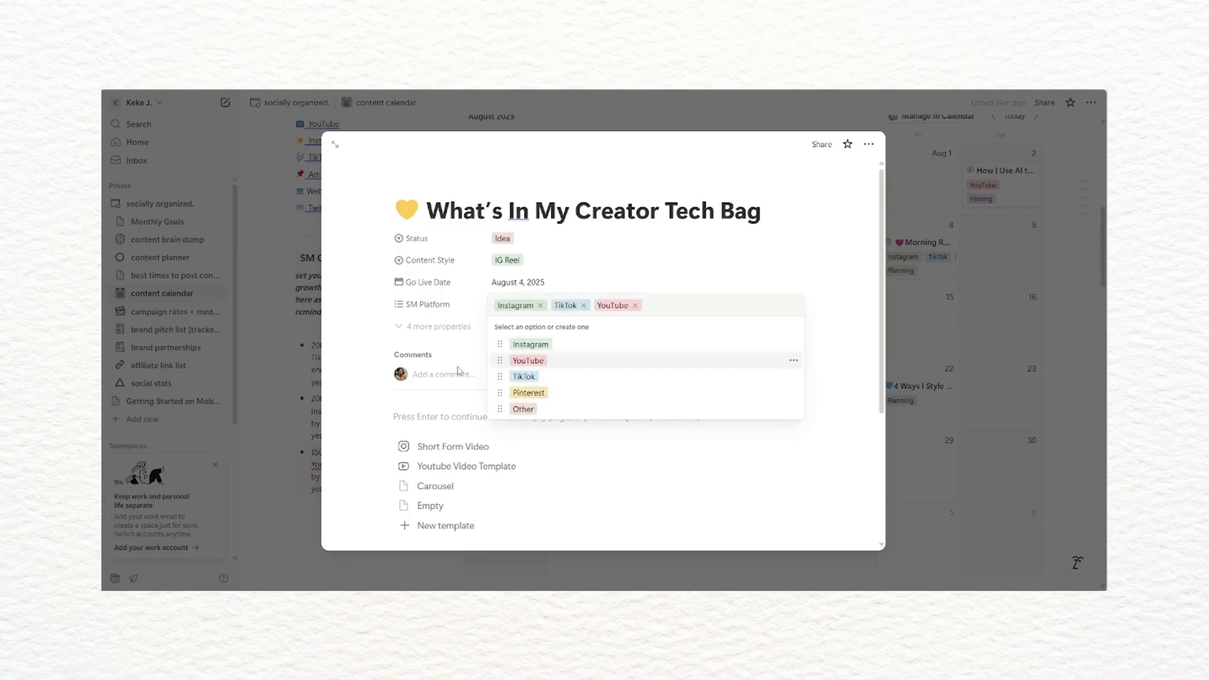
# Add 'Top 3 Must-Have Apps for Creators' on August 26 as an IG Reel idea for Instagram, TikTok and YouTube
pyautogui.click(405, 343)
pyautogui.write('Top 3 Must-Have Apps for Creators')
pyautogui.click(502, 265)
pyautogui.click(518, 301)
pyautogui.click(503, 287)
pyautogui.click(525, 392)
pyautogui.click(518, 310)
pyautogui.click(554, 441)
pyautogui.click(517, 332)
pyautogui.click(524, 376)
pyautogui.click(524, 410)
pyautogui.click(529, 394)
pyautogui.click(539, 354)
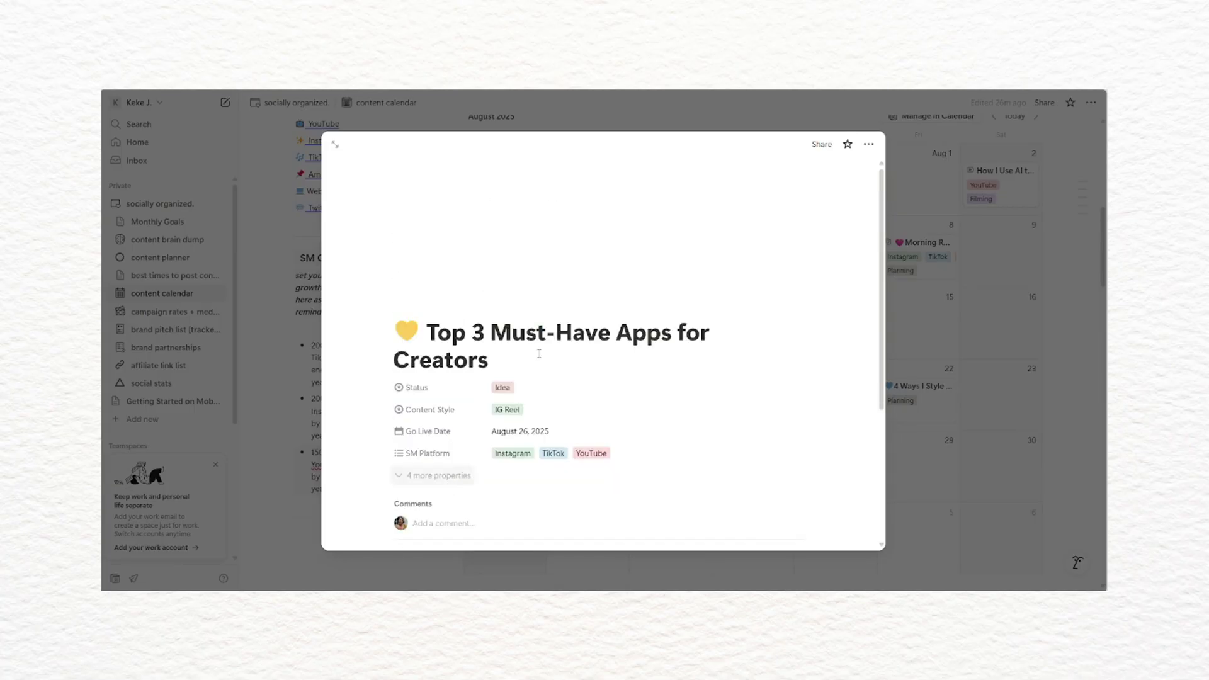
pyautogui.press('Escape')
pyautogui.scroll(-6, 1090, 337)
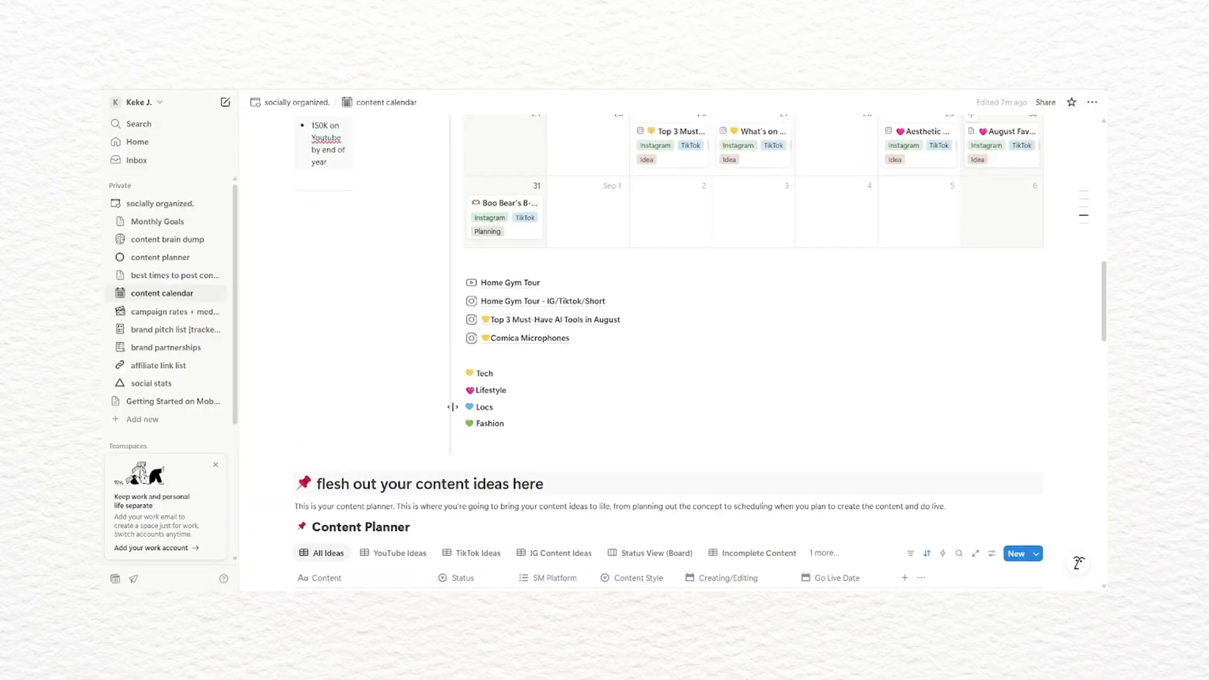
# Scroll back up through the August 2025 content calendar to review the new reel ideas
pyautogui.scroll(5, 543, 414)
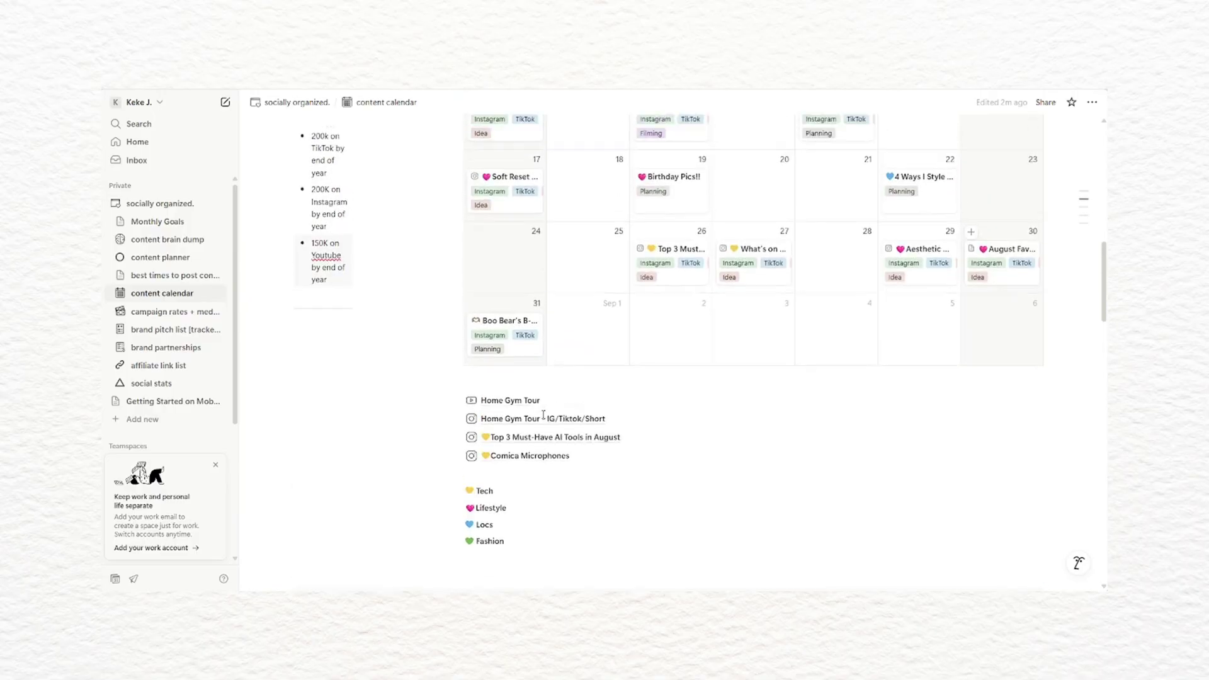
pyautogui.scroll(3, 456, 419)
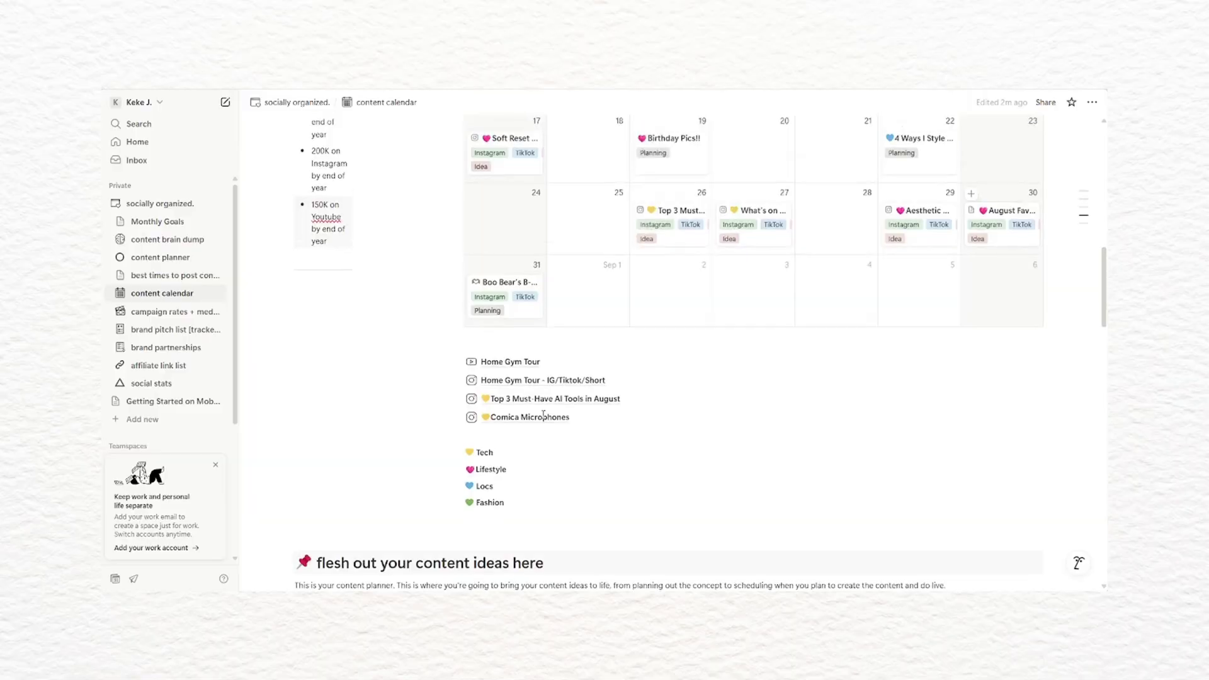
pyautogui.scroll(4, 542, 414)
pyautogui.scroll(1, 543, 415)
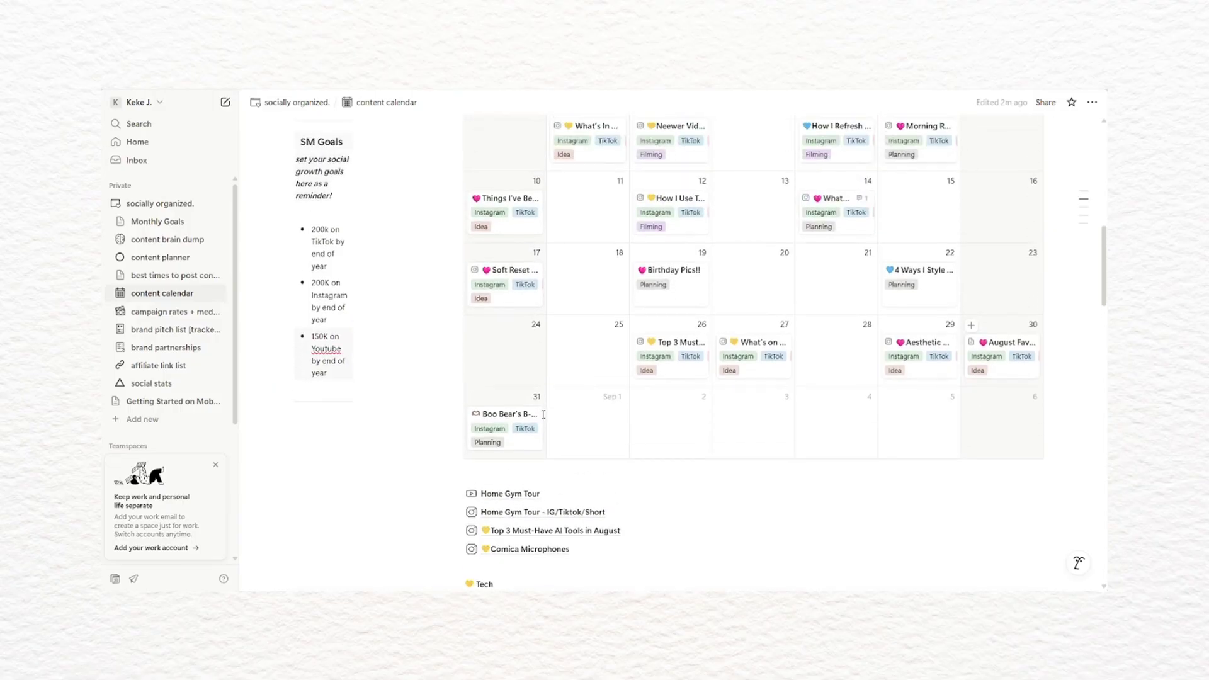
pyautogui.scroll(4, 454, 419)
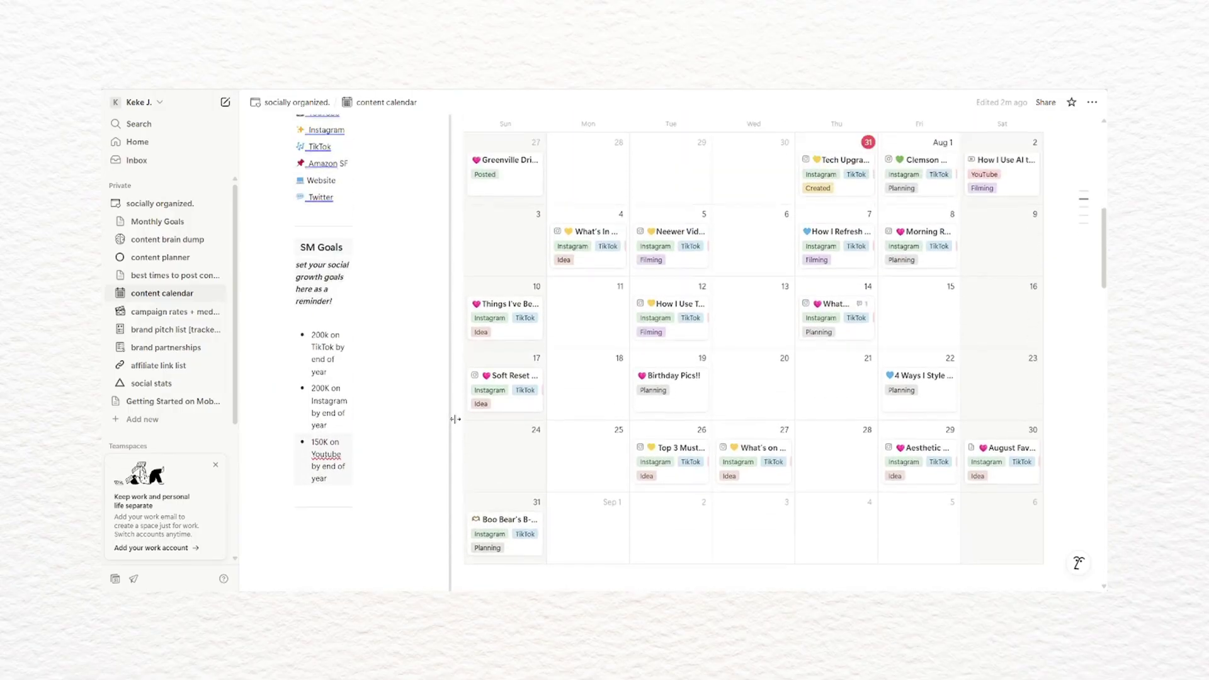
pyautogui.scroll(2, 454, 419)
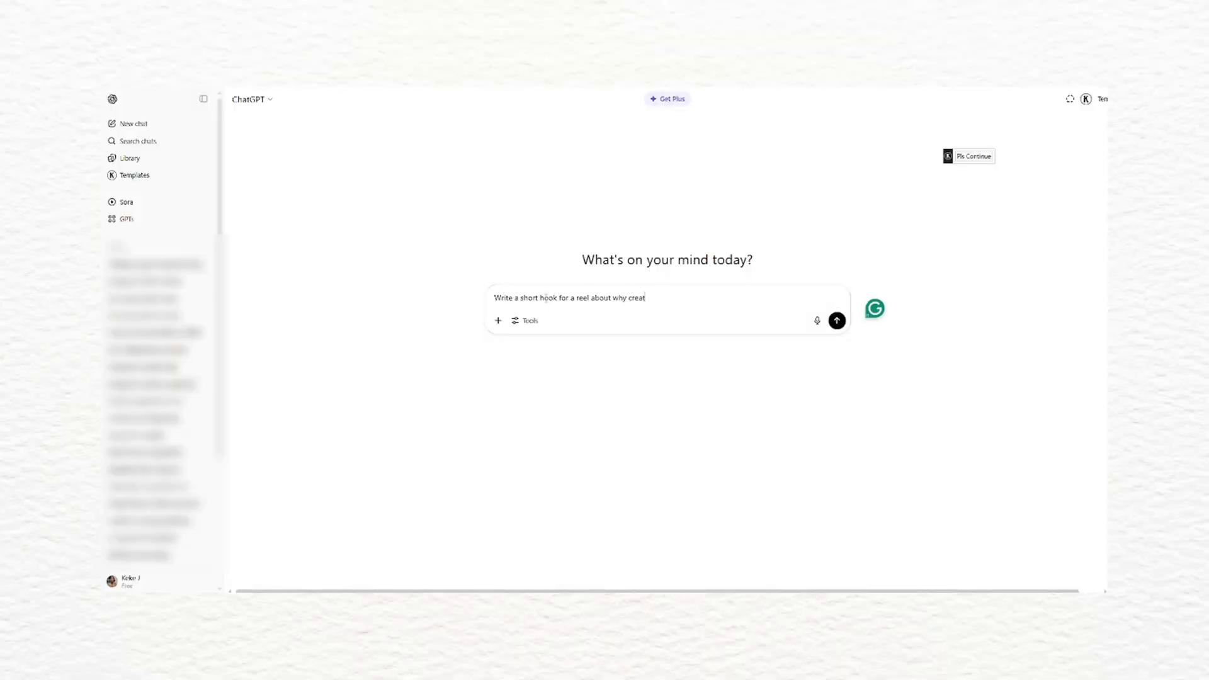
# Send the prompt asking for a short reel hook on why creators should try AI for content planning
pyautogui.write('lanning.')
pyautogui.press('Return')
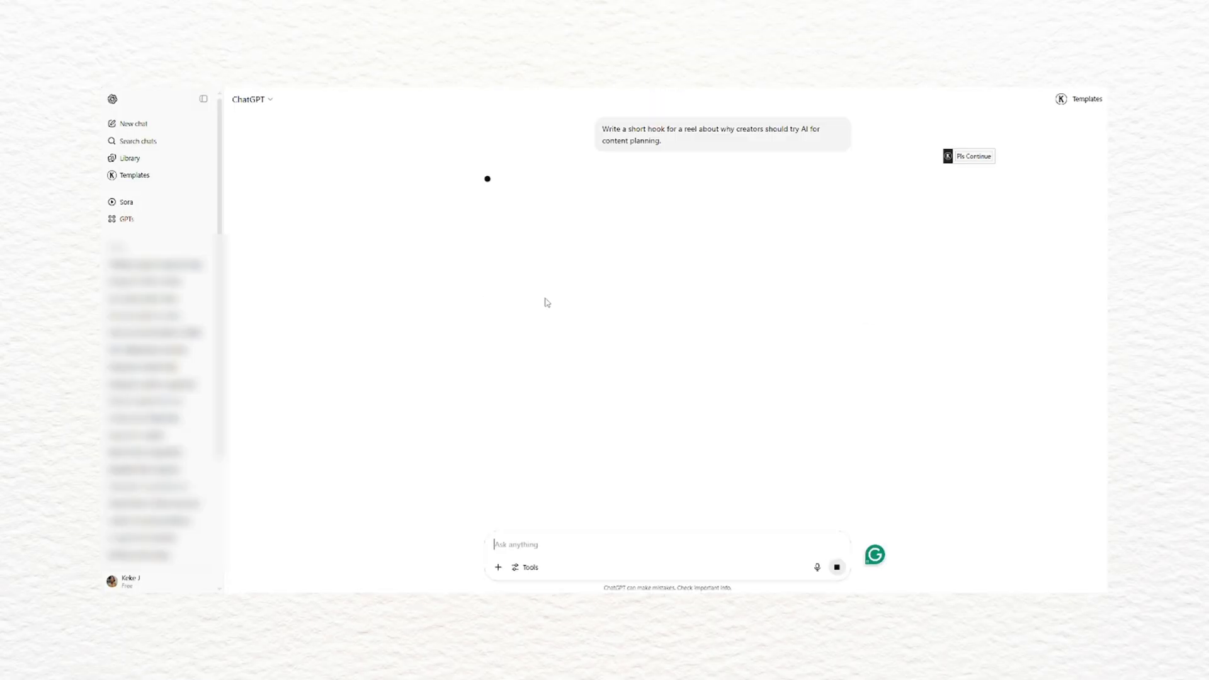